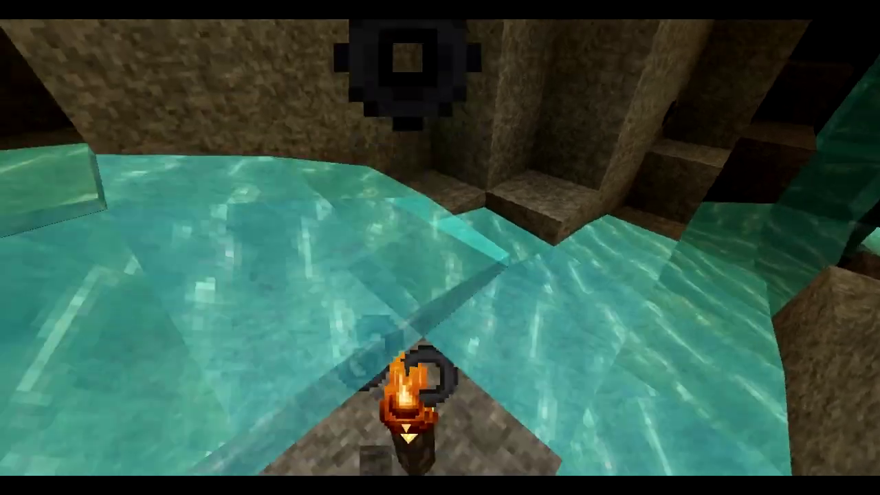
# Step: Check the Brightness setting in Minecraft's video settings and return to the game
pyautogui.press('Escape')
pyautogui.click(401, 249)
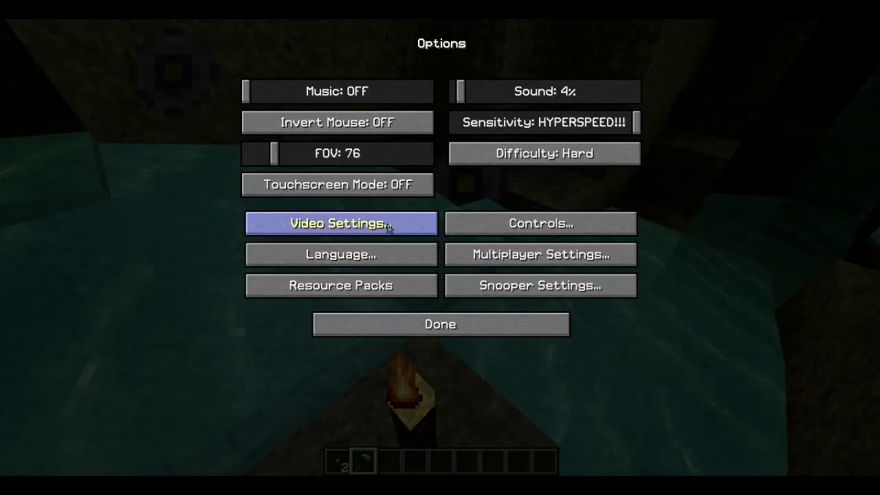
pyautogui.click(387, 228)
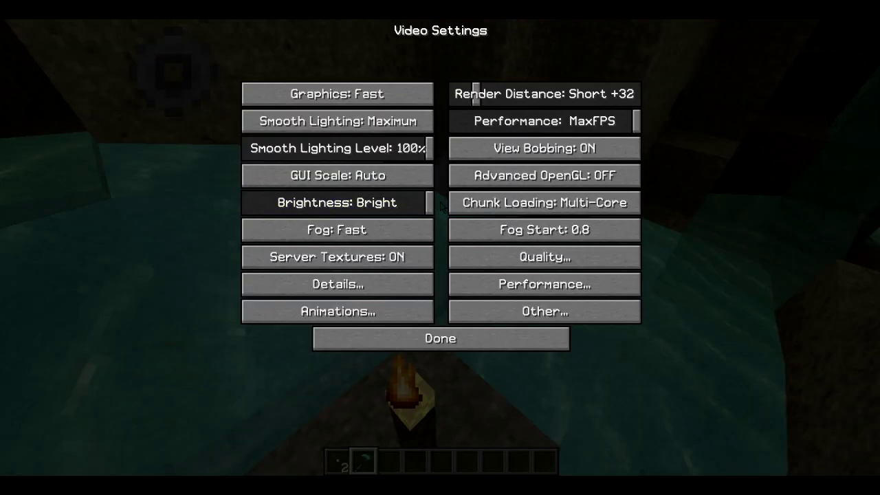
pyautogui.click(417, 337)
pyautogui.click(417, 336)
pyautogui.click(440, 156)
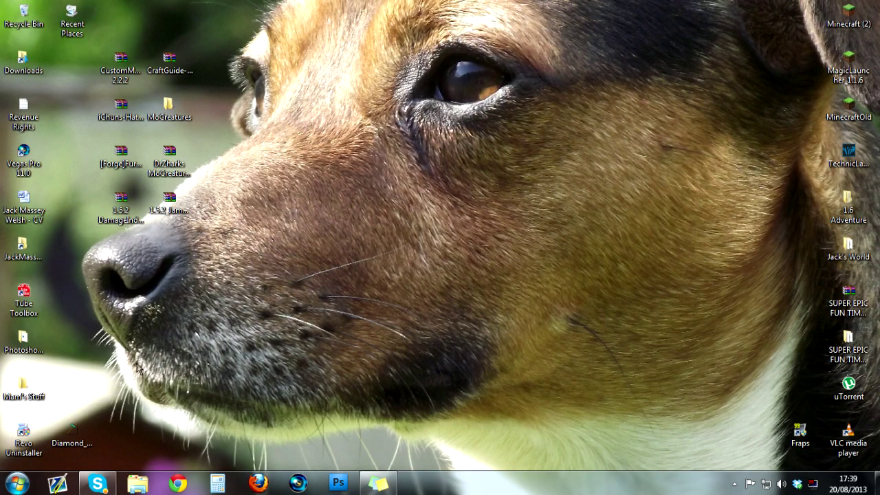
# Step: Search Windows for %appdata%, and open the .minecraft folder inside the Roaming folder
pyautogui.click(25, 483)
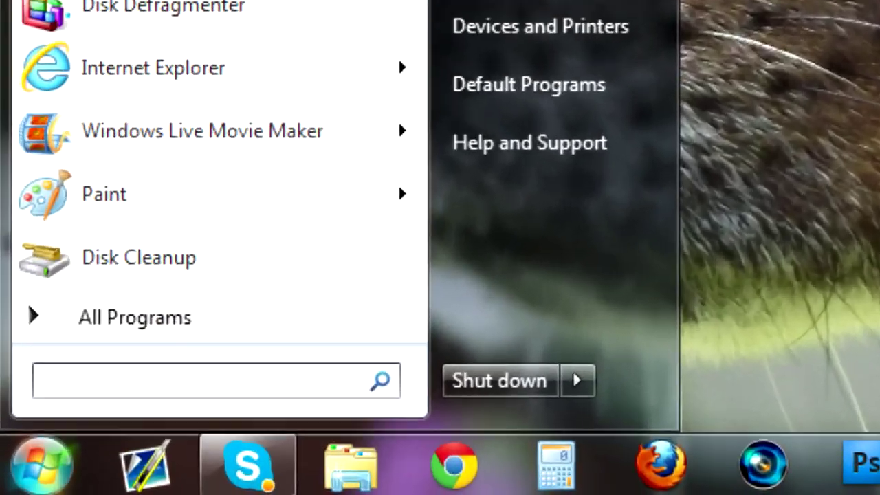
pyautogui.write('%app')
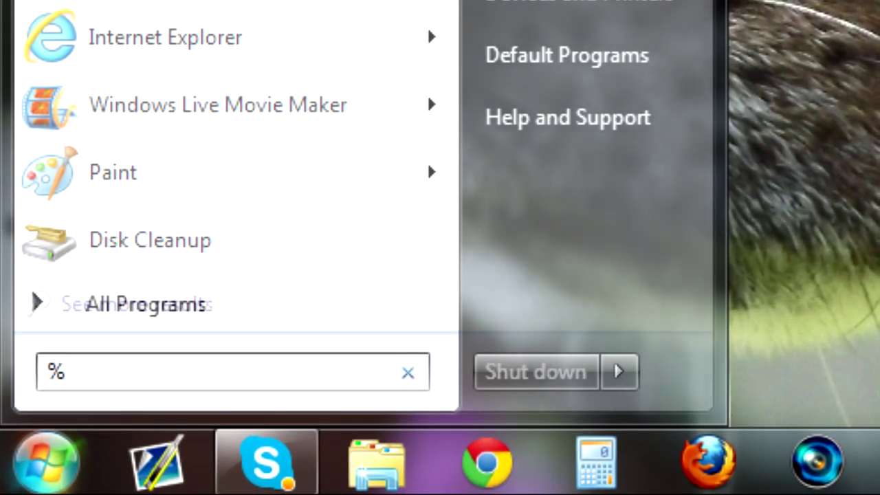
pyautogui.write('data%')
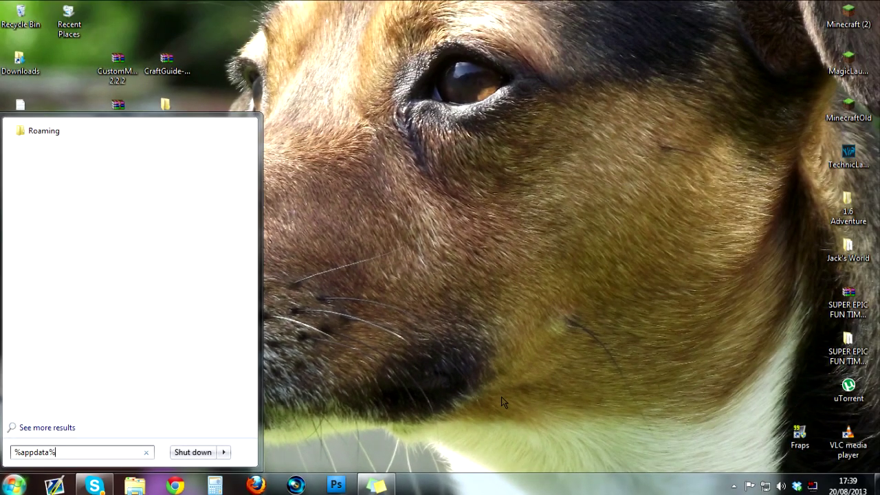
pyautogui.press('Return')
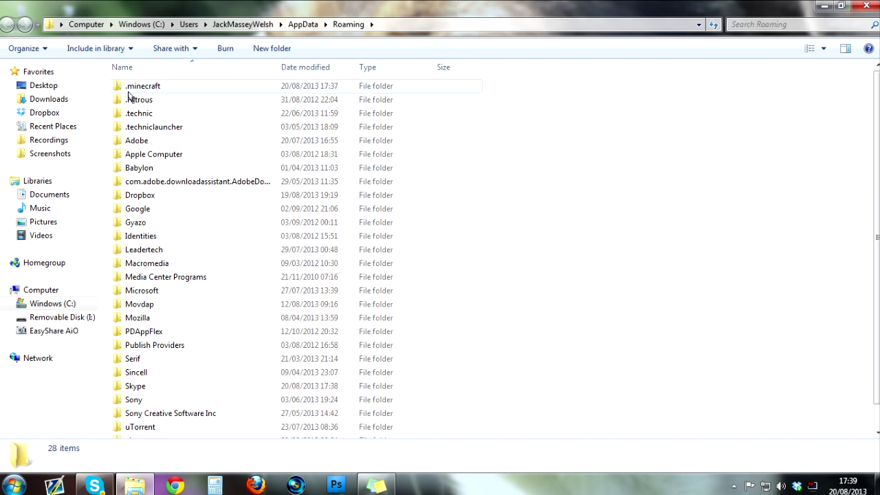
pyautogui.scroll(-1, 161, 287)
pyautogui.scroll(1, 149, 140)
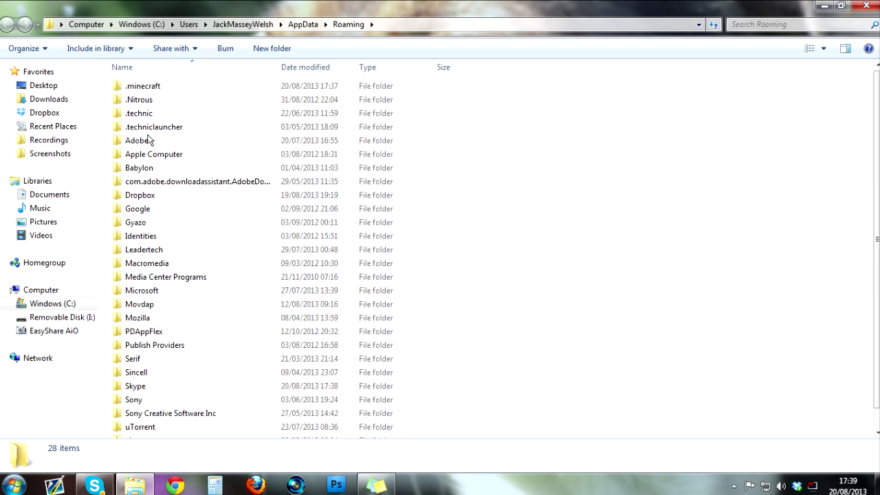
pyautogui.doubleClick(174, 90)
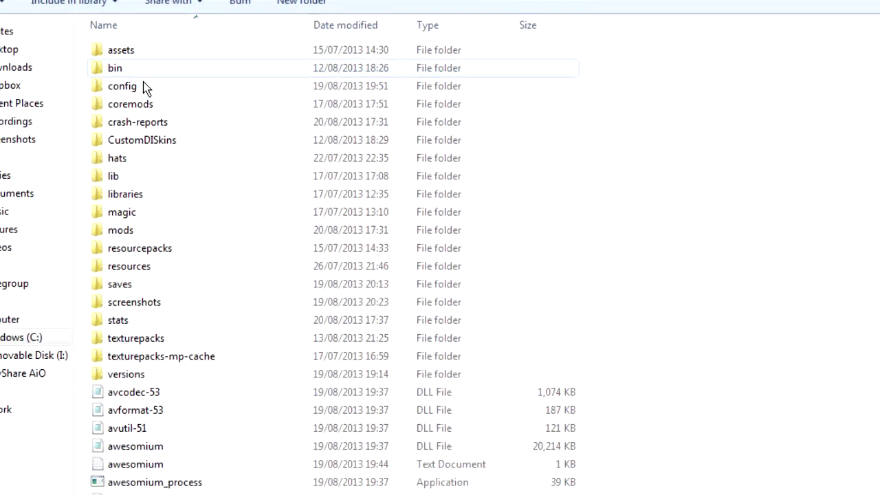
# Step: Open the options text document from the .minecraft folder in Notepad
pyautogui.scroll(-8, 146, 89)
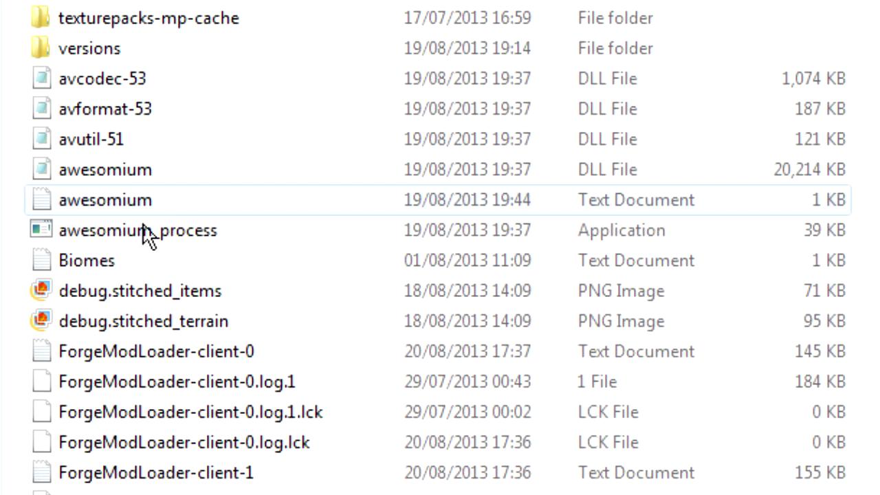
pyautogui.scroll(-6, 150, 264)
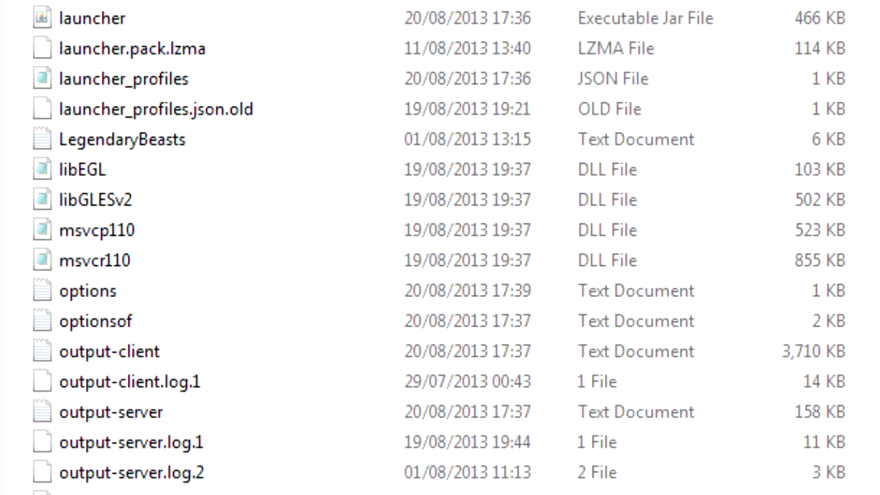
pyautogui.scroll(12, 245, 436)
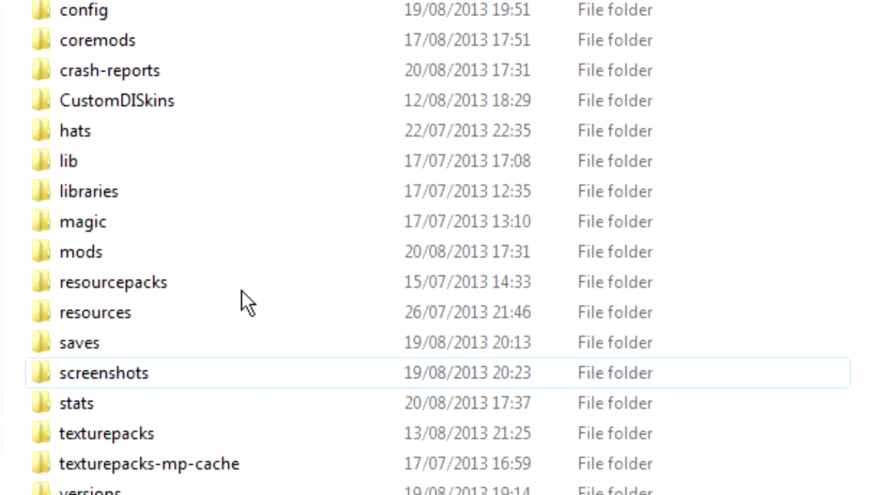
pyautogui.scroll(-6, 165, 248)
pyautogui.scroll(-7, 168, 275)
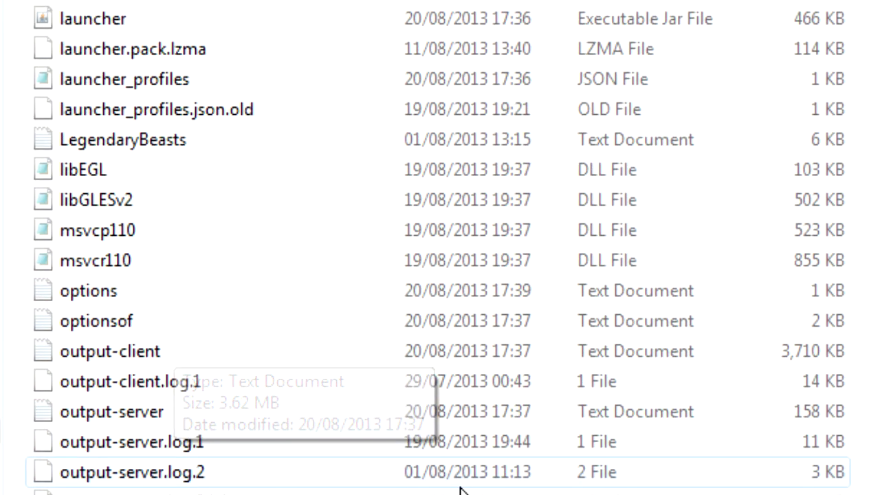
pyautogui.click(225, 304)
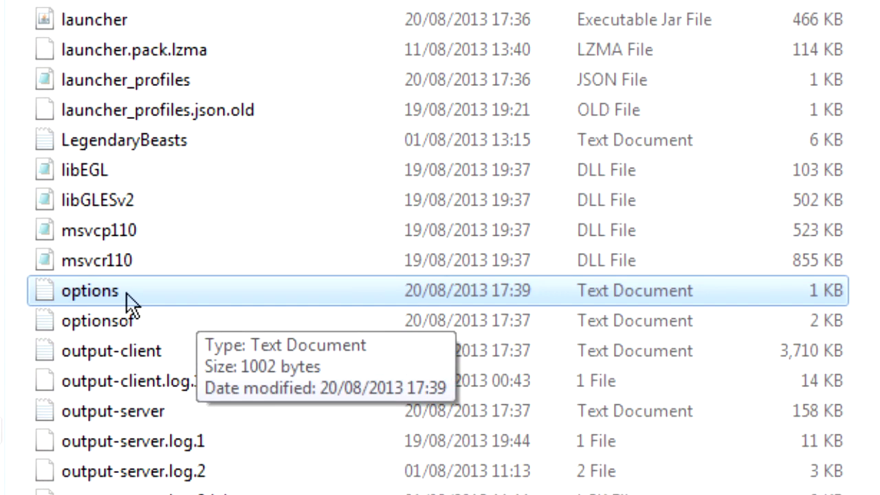
pyautogui.doubleClick(83, 295)
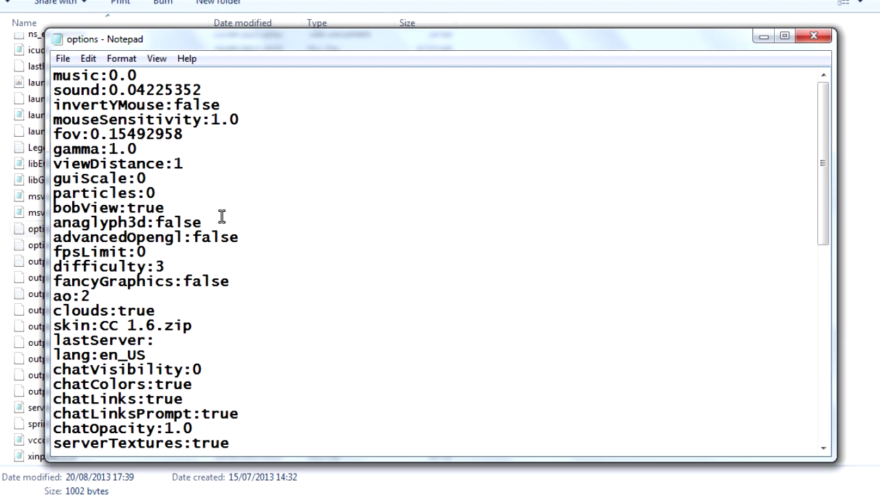
# Step: Find the gamma line in the options file and set its value to 100.0
pyautogui.scroll(-2, 182, 158)
pyautogui.scroll(-8, 182, 158)
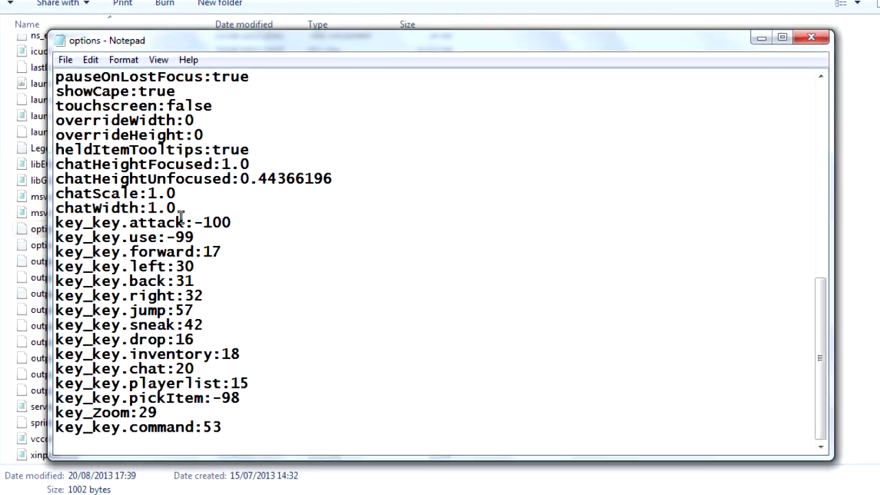
pyautogui.scroll(10, 180, 220)
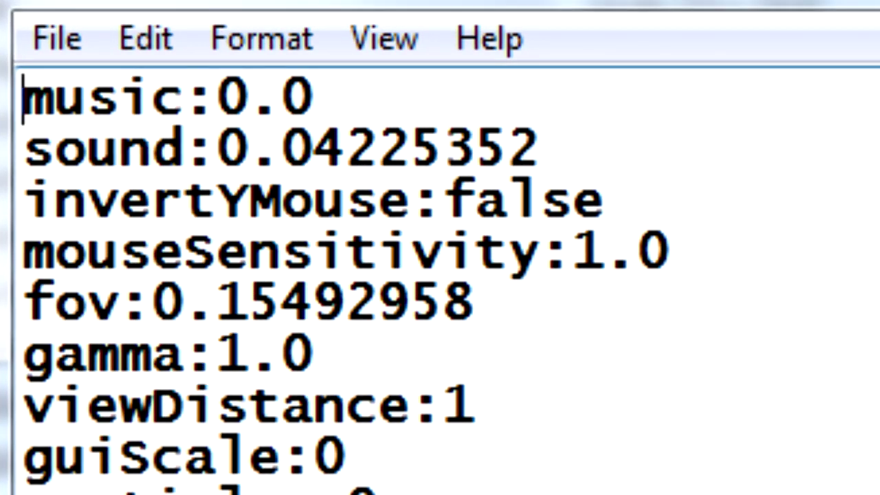
pyautogui.moveTo(407, 350); pyautogui.dragTo(23, 350)
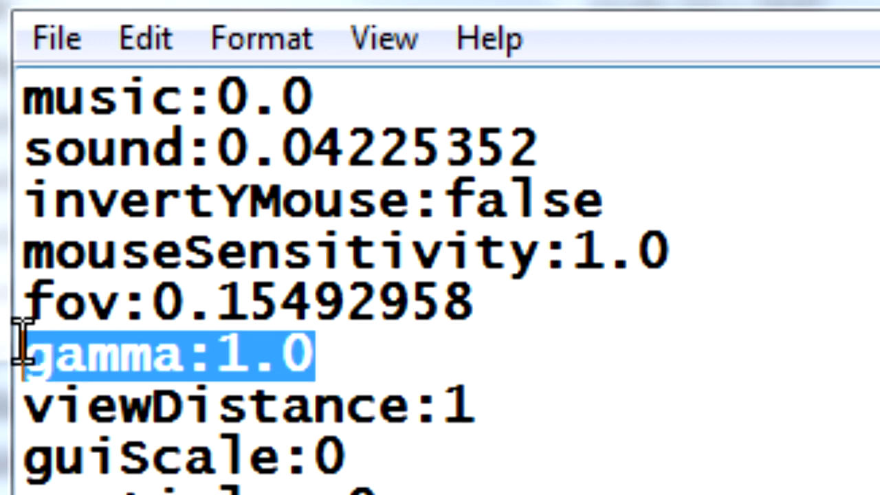
pyautogui.click(567, 407)
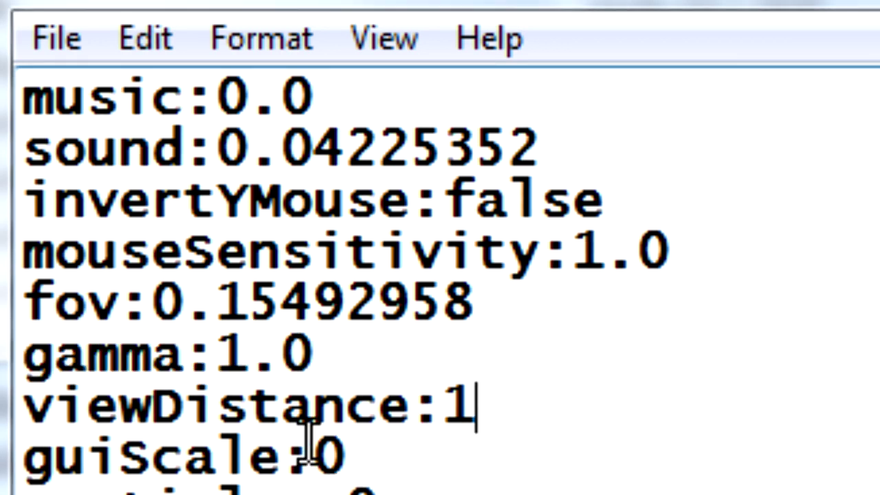
pyautogui.click(241, 357)
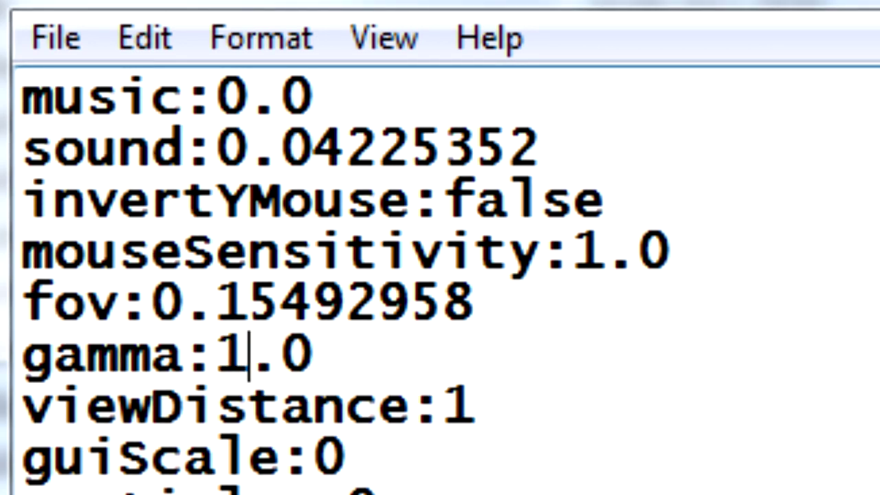
pyautogui.write('00')
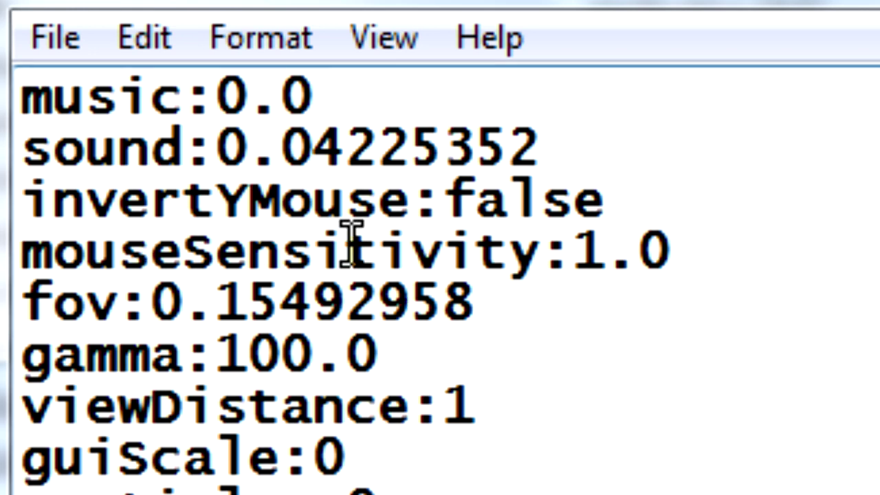
# Step: Try a gamma value of 6.0 in the options file and restore it to 100.0
pyautogui.moveTo(314, 354); pyautogui.dragTo(213, 354)
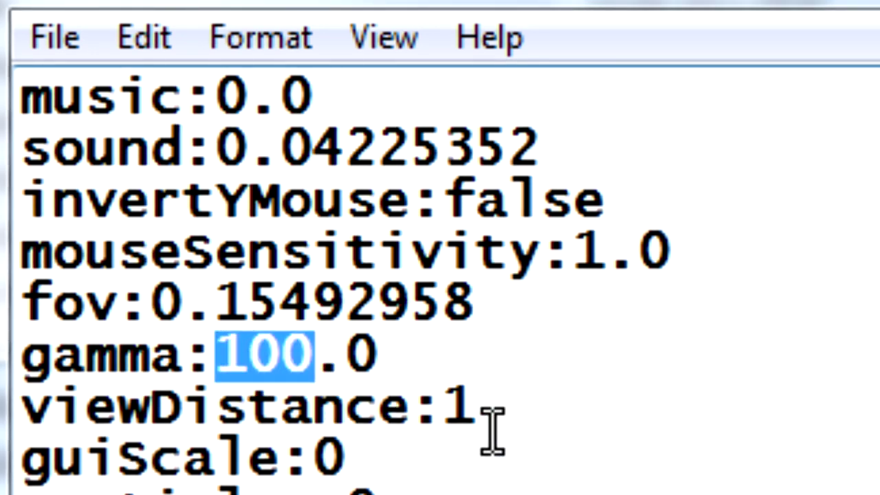
pyautogui.write('6')
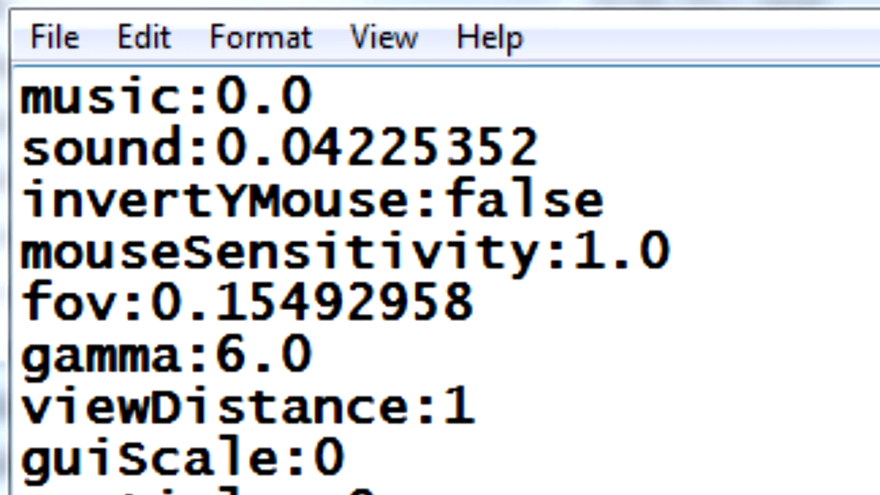
pyautogui.press('BackSpace')
pyautogui.write('100')
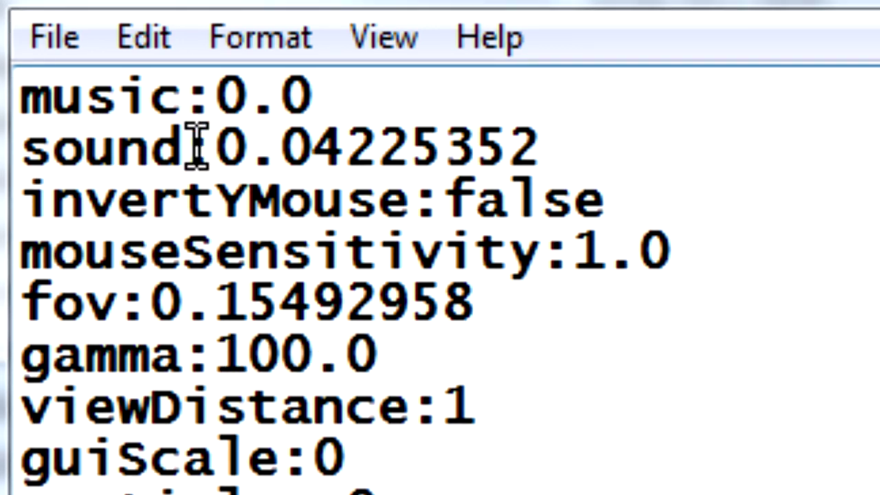
# Step: Save and close the options file, and minimise the .minecraft folder window
pyautogui.click(42, 52)
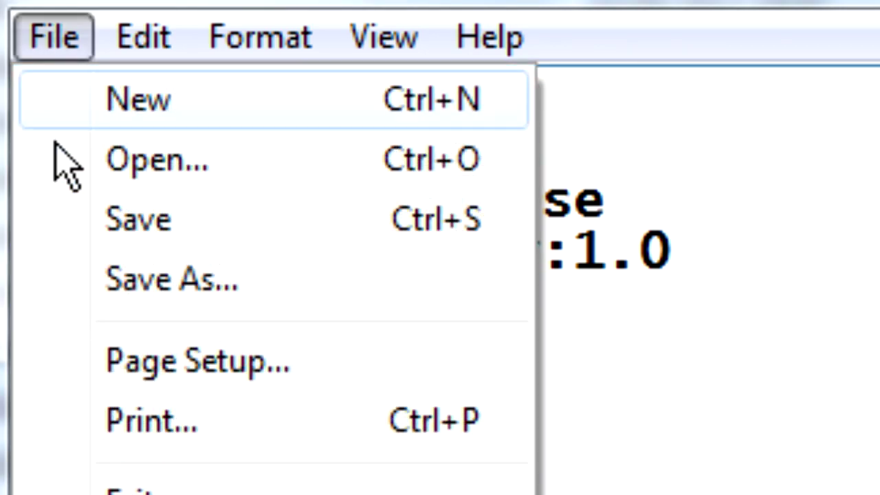
pyautogui.click(99, 234)
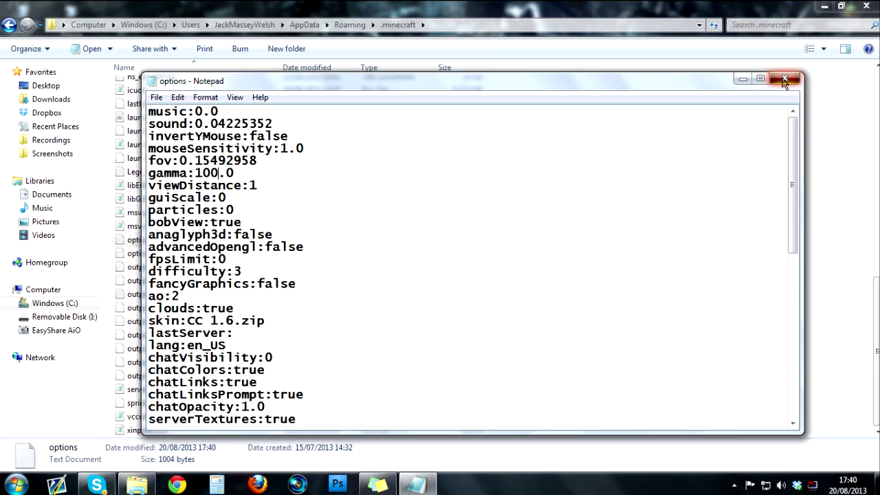
pyautogui.click(791, 76)
pyautogui.click(828, 7)
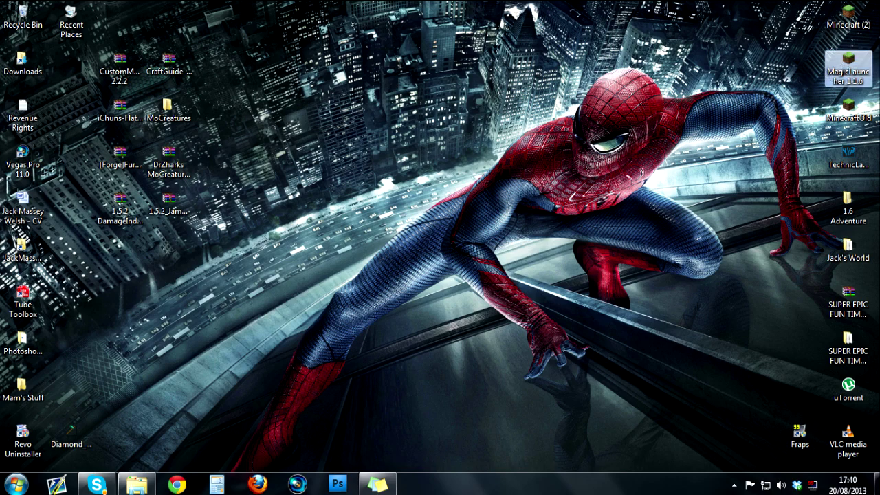
# Step: Launch Minecraft through MagicLauncher and maximise the game window
pyautogui.doubleClick(849, 69)
pyautogui.click(691, 408)
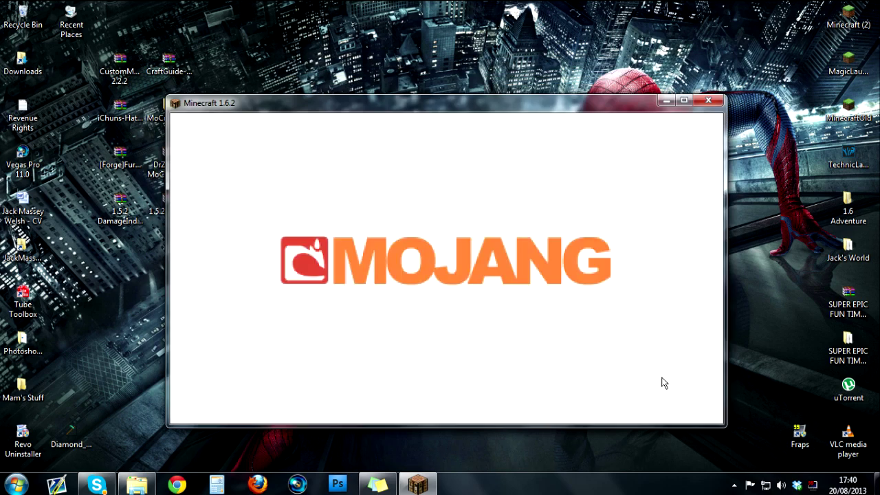
pyautogui.click(684, 101)
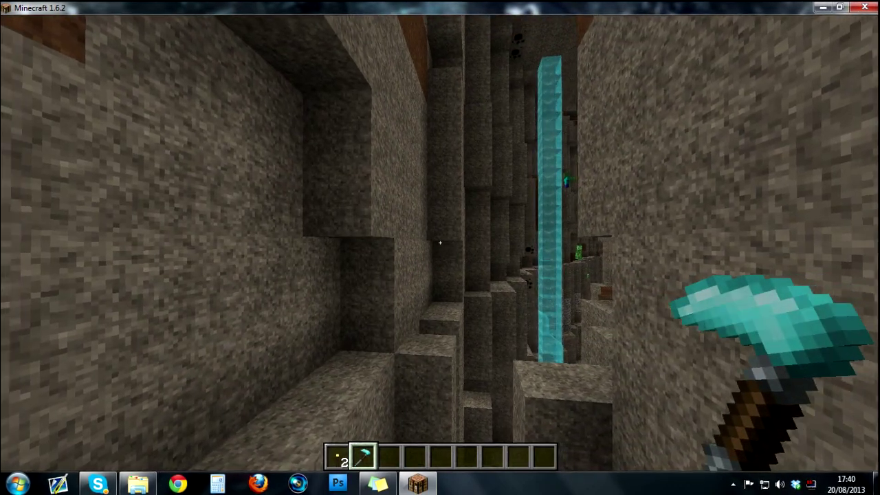
# Step: Open the in-game video settings and check the Brightness value
pyautogui.press('Escape')
pyautogui.click(392, 249)
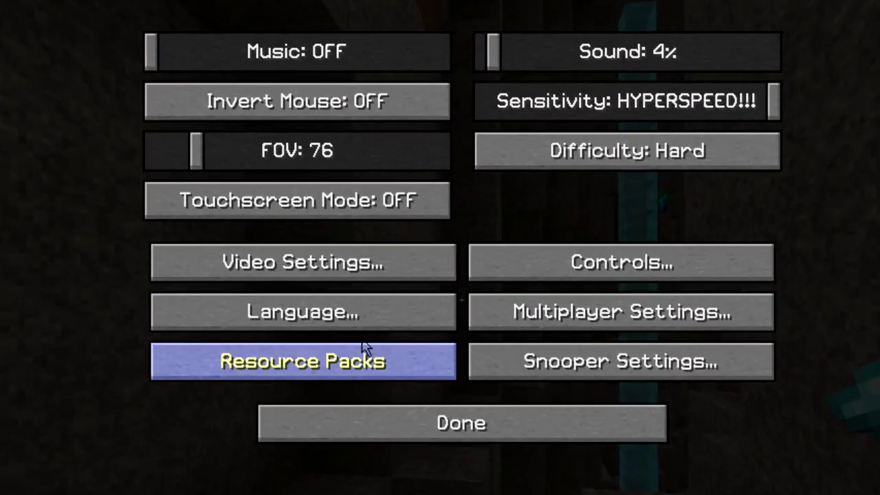
pyautogui.click(337, 274)
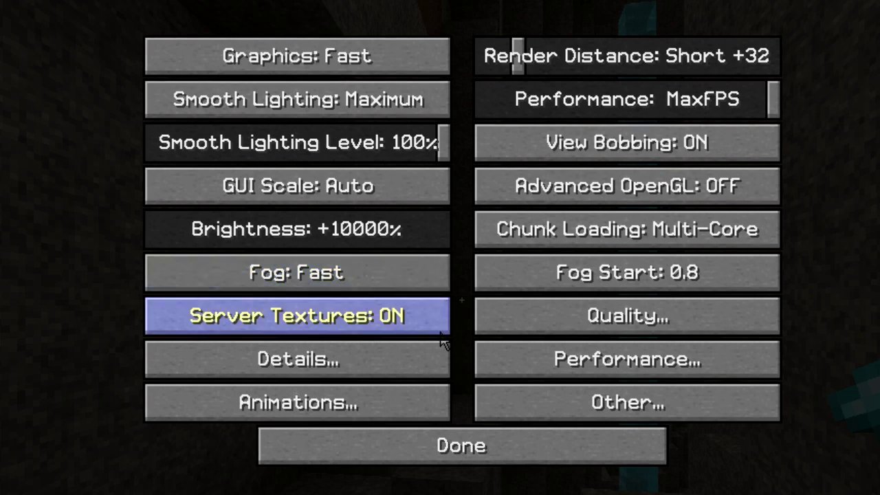
pyautogui.moveTo(344, 239)
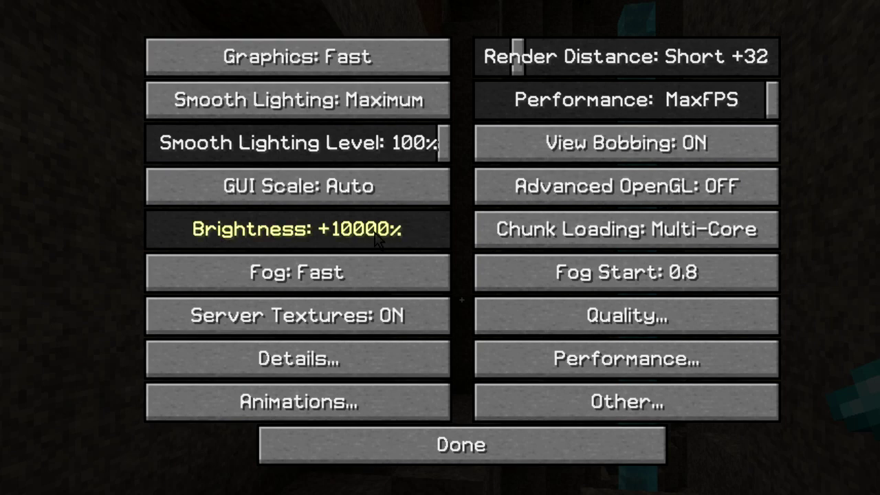
# Step: Set Brightness to its slider maximum, Bright, and return to the game menu
pyautogui.click(376, 233)
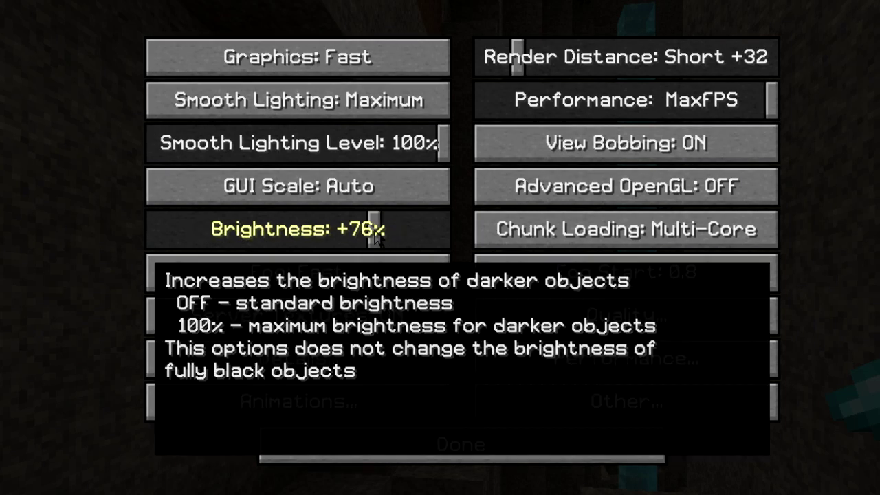
pyautogui.moveTo(375, 235); pyautogui.dragTo(412, 233)
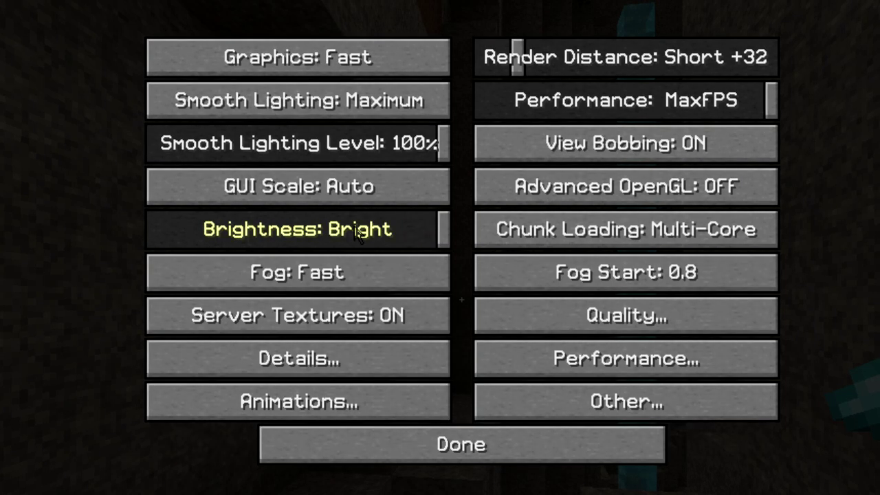
pyautogui.click(397, 457)
pyautogui.click(403, 407)
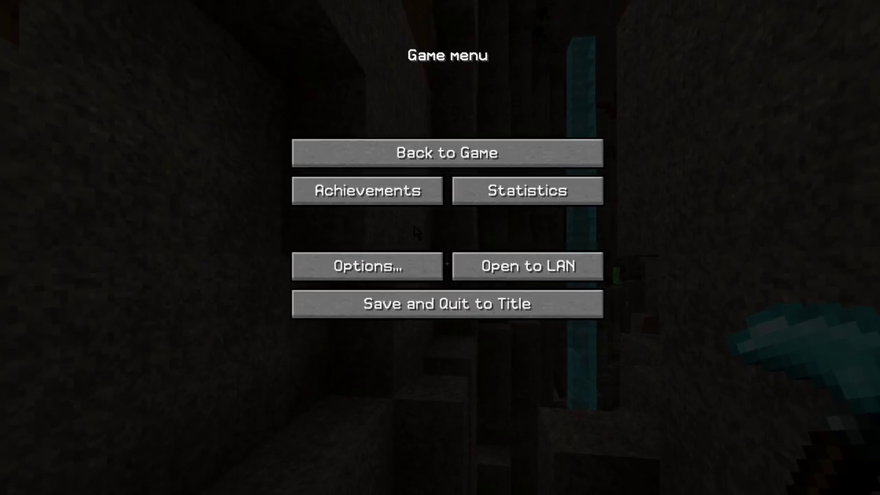
# Step: Resume the game and move forward through the ravine to examine how brightly the cave is lit
pyautogui.click(447, 151)
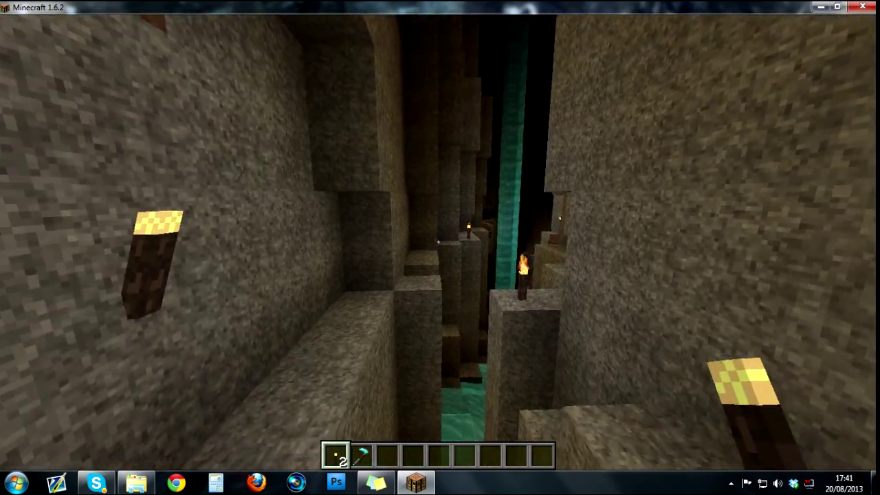
pyautogui.press('w')
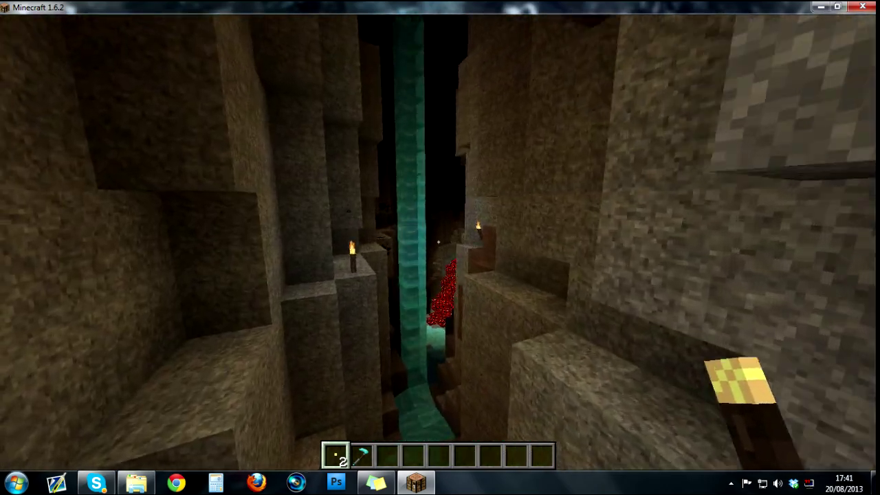
pyautogui.press('w')
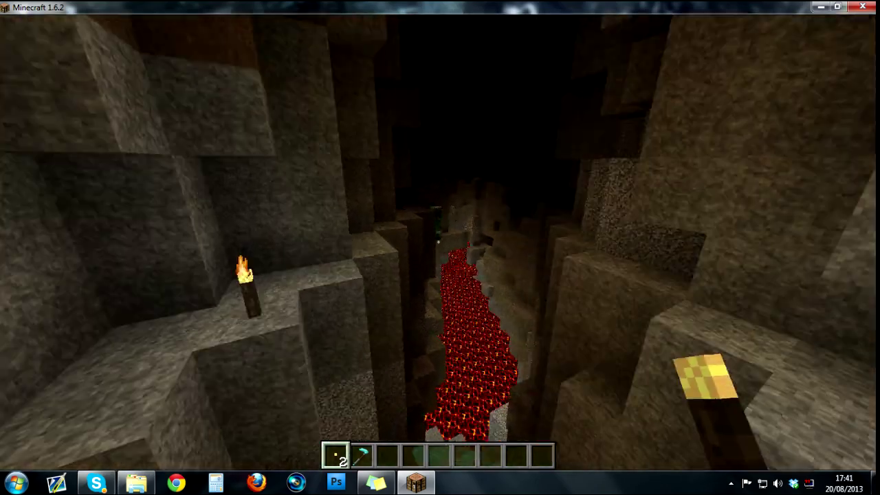
# Step: View the character from the front in third person, holding the second hotbar item, with the HUD hidden
pyautogui.press('F5')
pyautogui.press('F5')
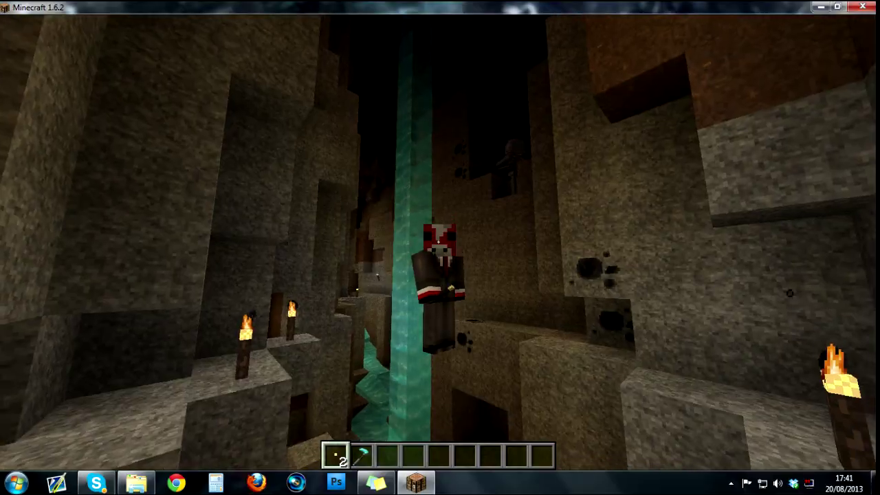
pyautogui.press('2')
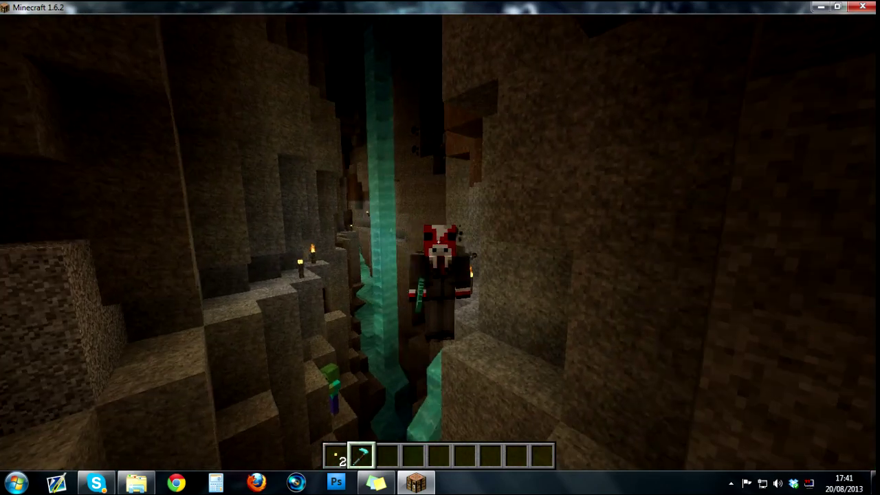
pyautogui.press('F1')
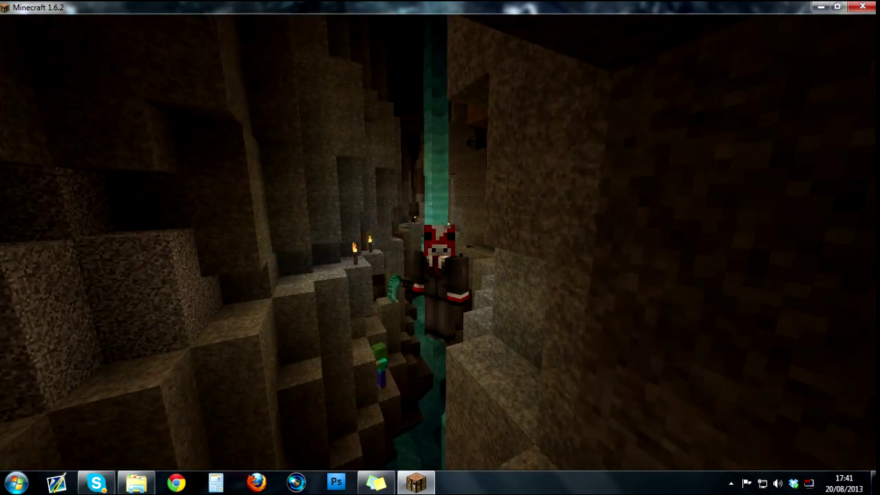